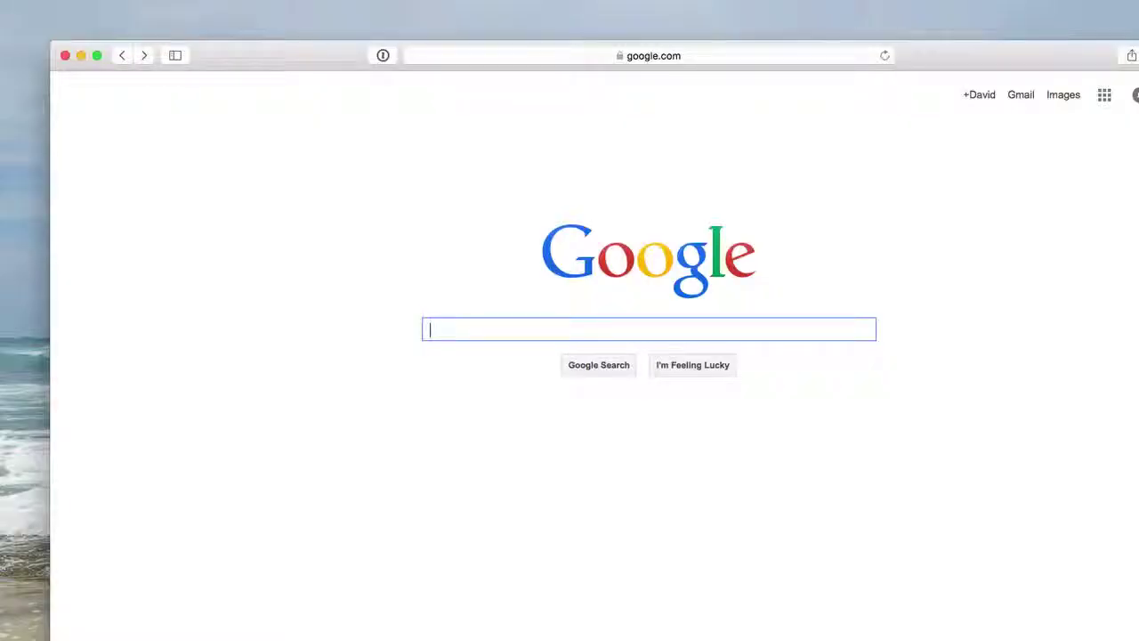
Step: Search Google for '1 password' and open the '1Password - AgileBits' result
click(930, 53)
click(571, 331)
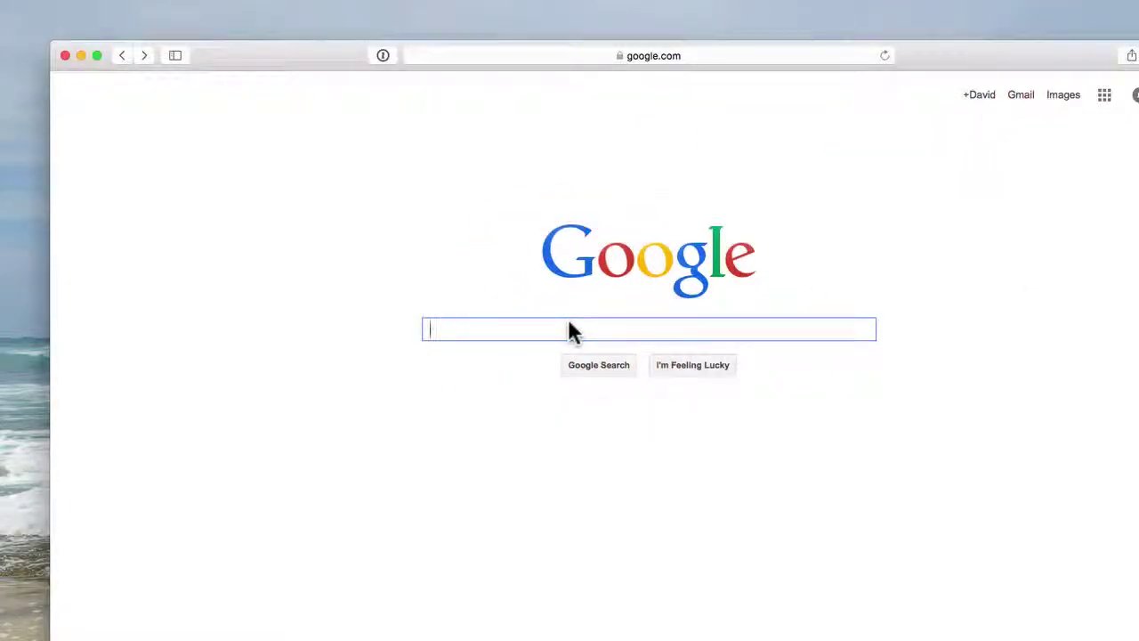
text(1 passwor)
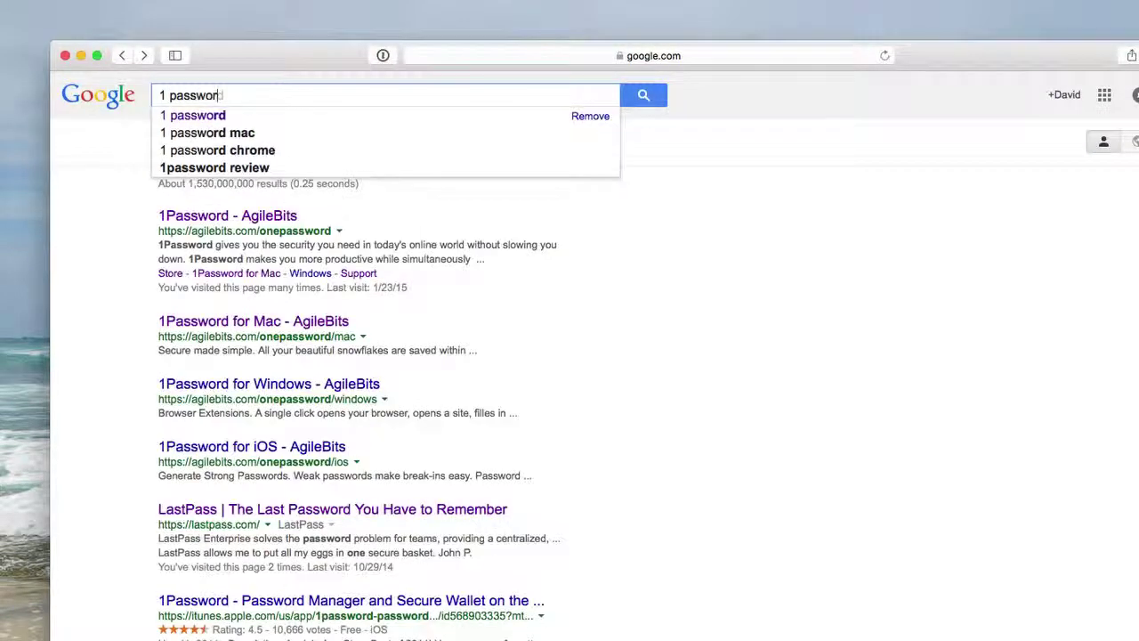
text(d)
key(Return)
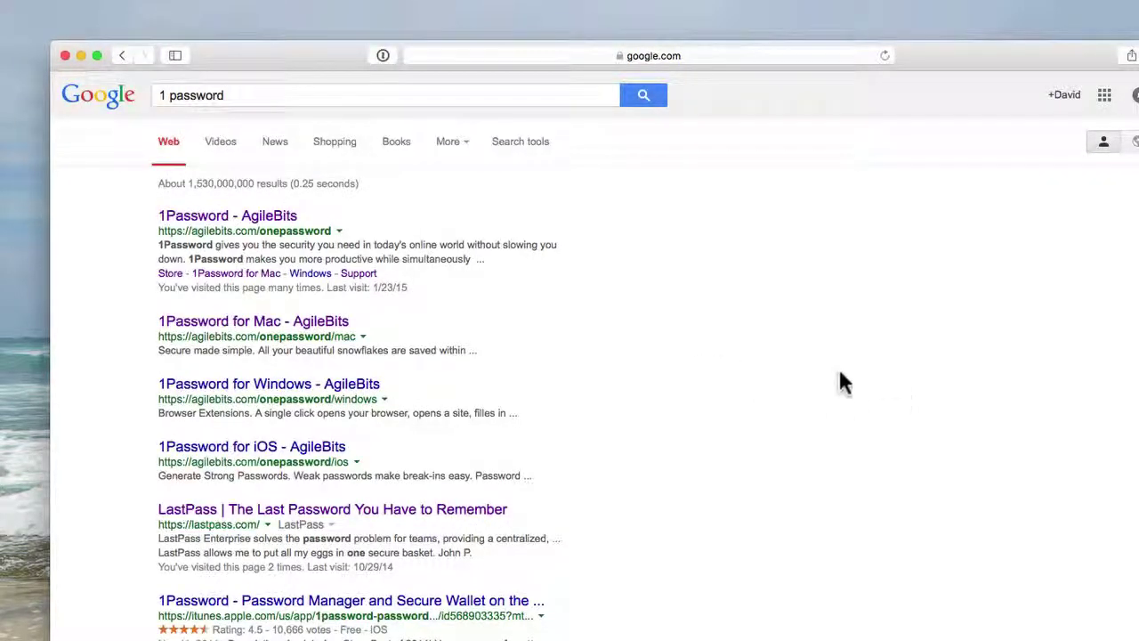
click(179, 214)
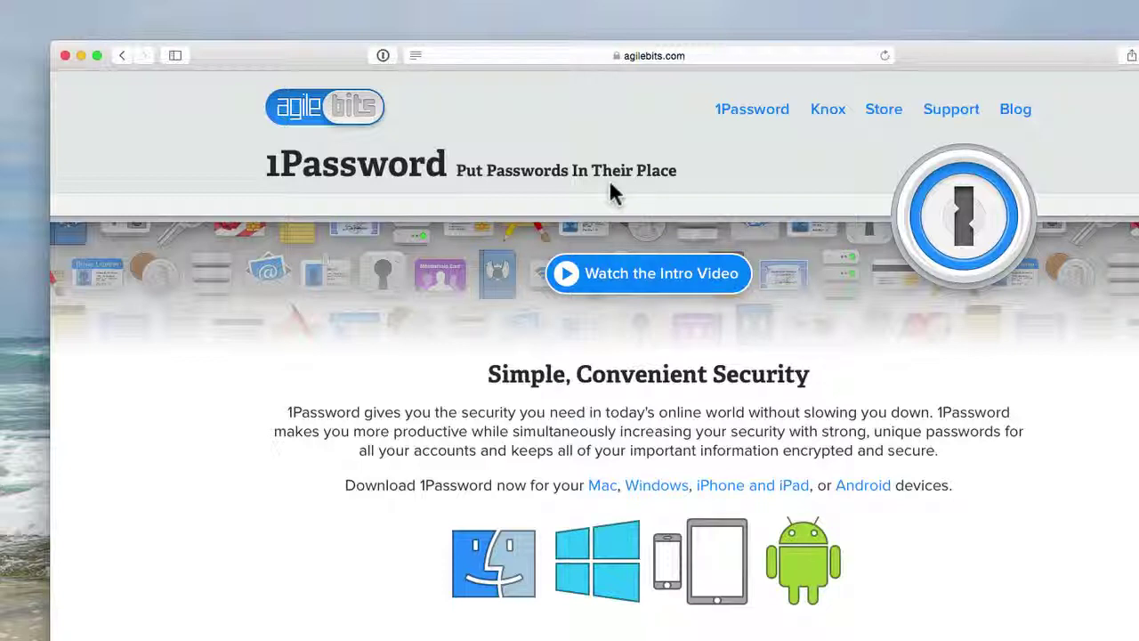
click(984, 56)
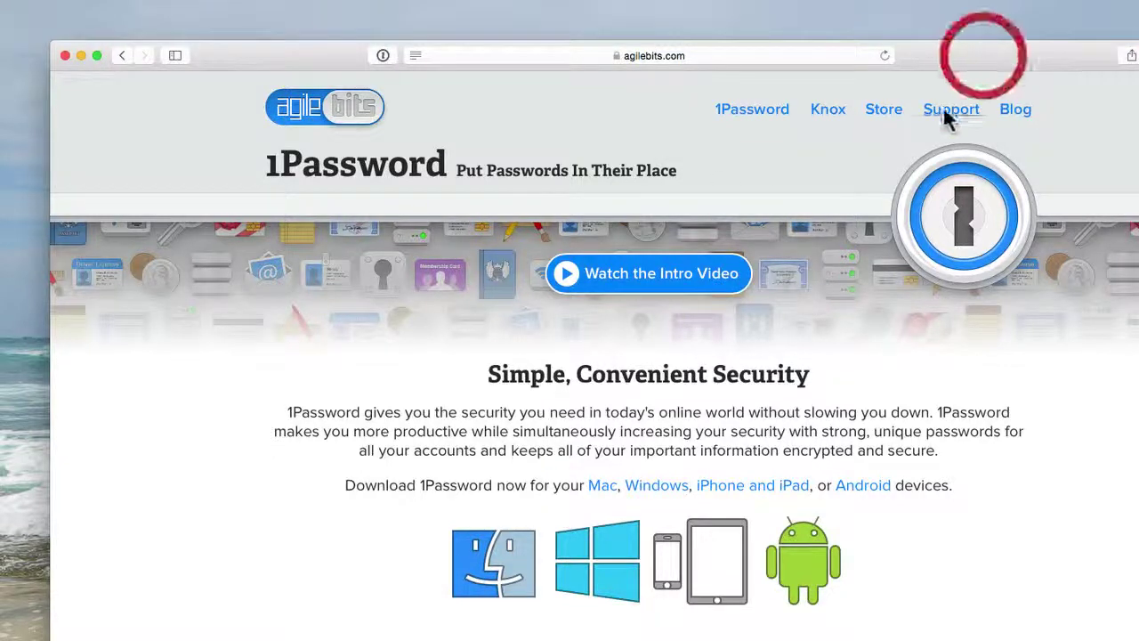
click(883, 110)
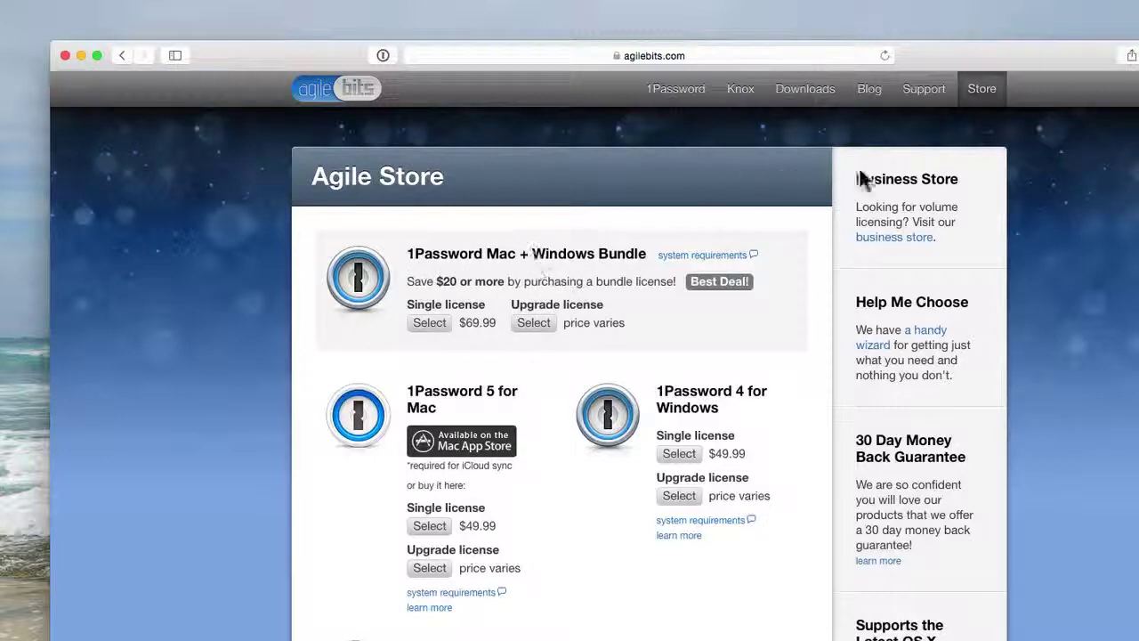
click(122, 57)
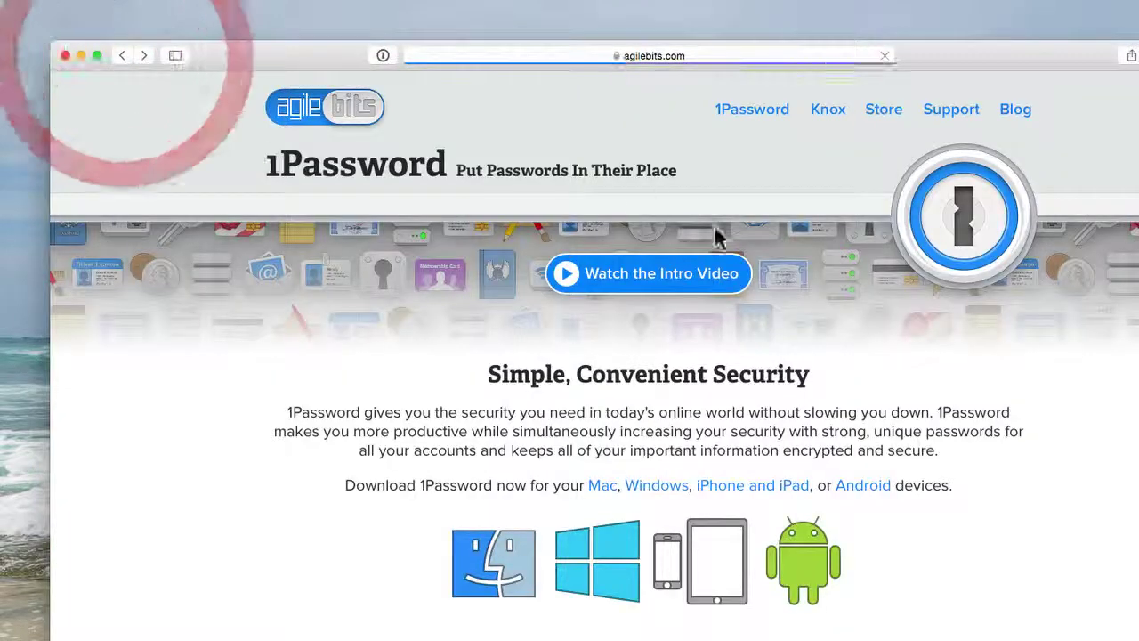
click(1120, 553)
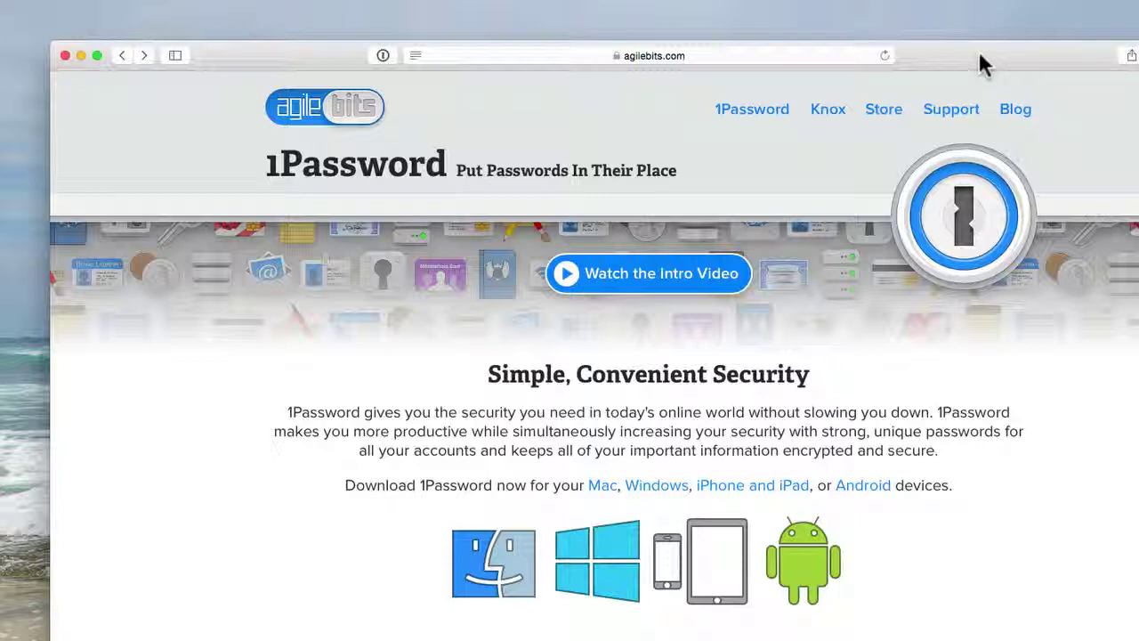
Step: Unlock the 1Password extension by entering the master password
click(325, 56)
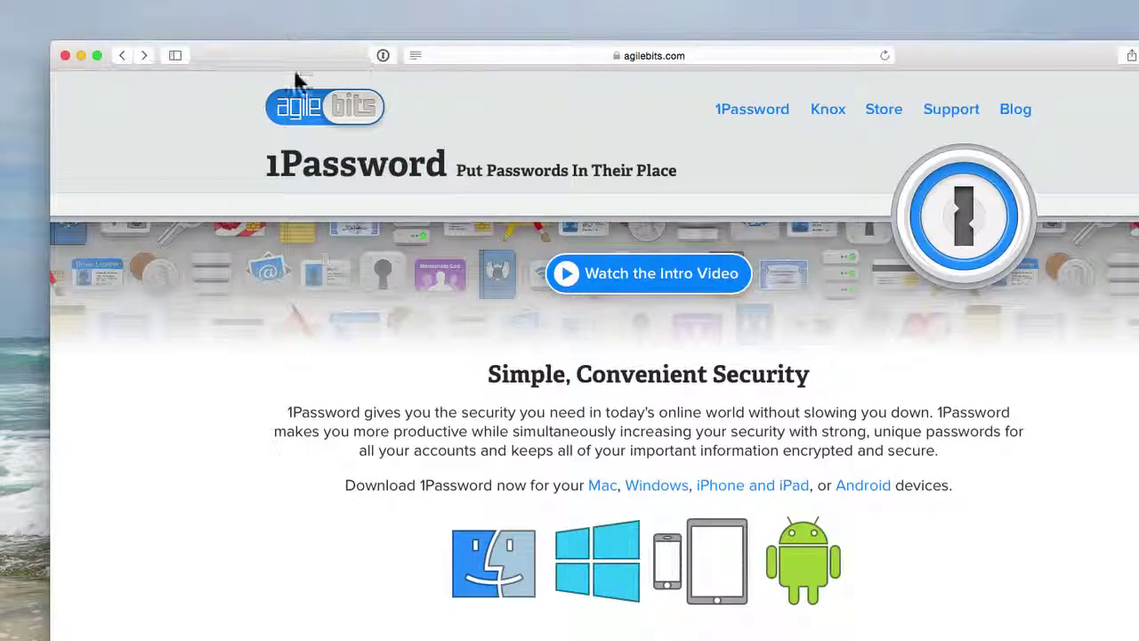
click(382, 55)
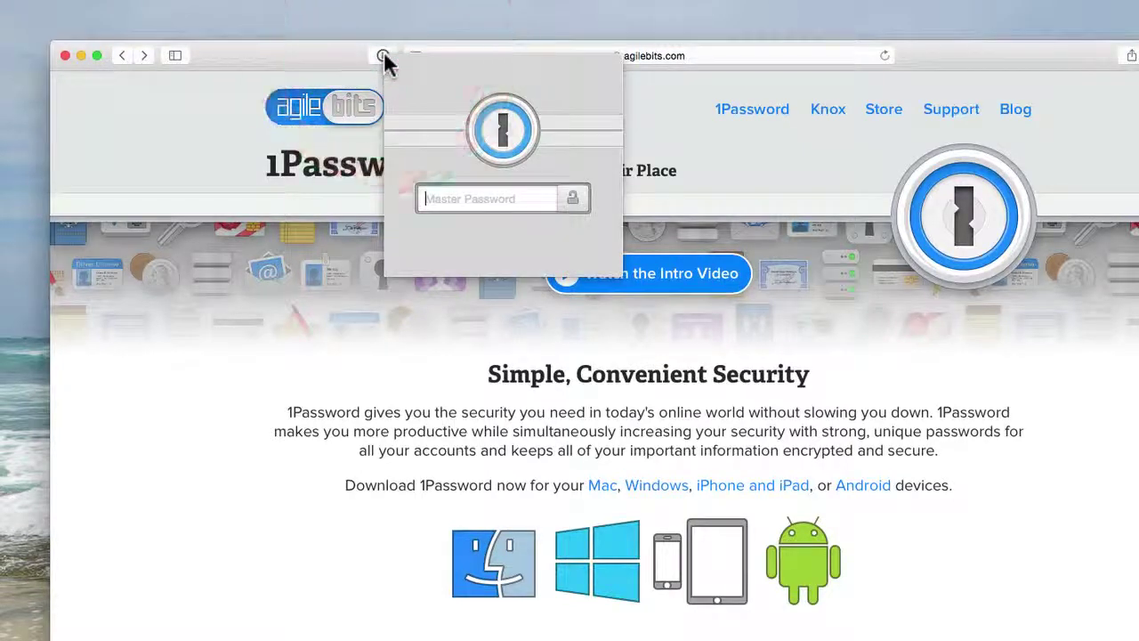
click(431, 199)
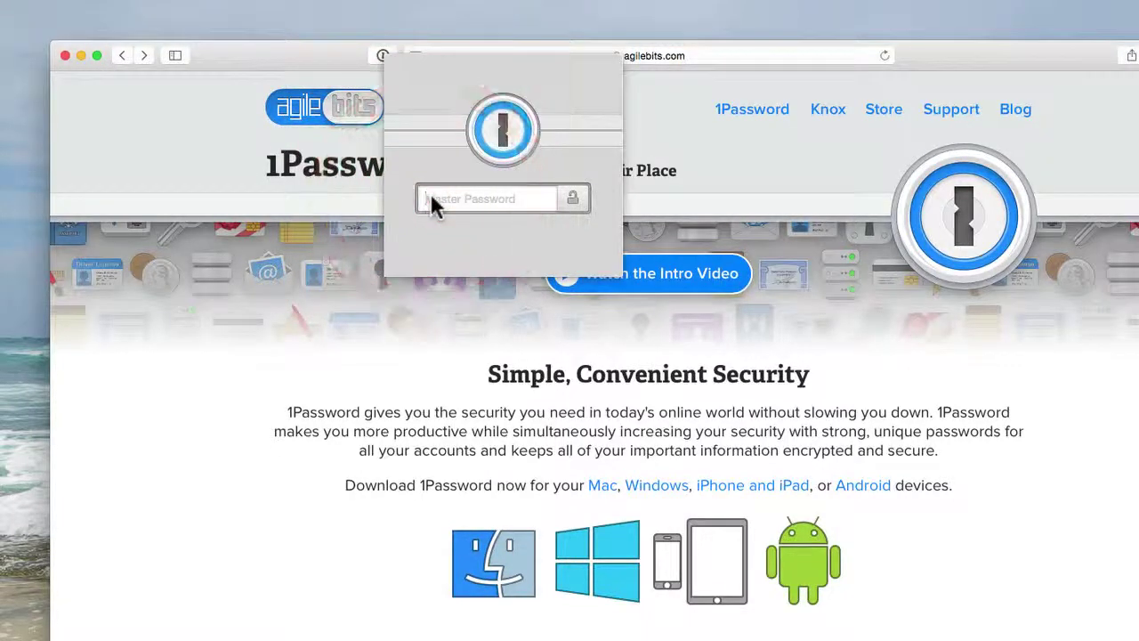
text(•••••••••)
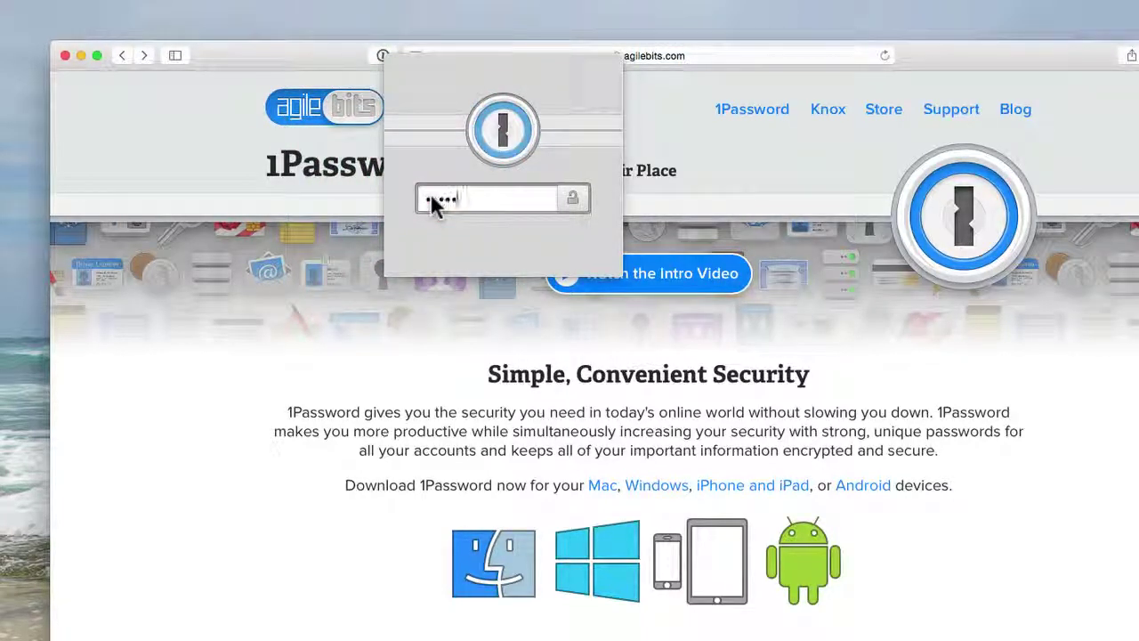
text(•••••)
key(Return)
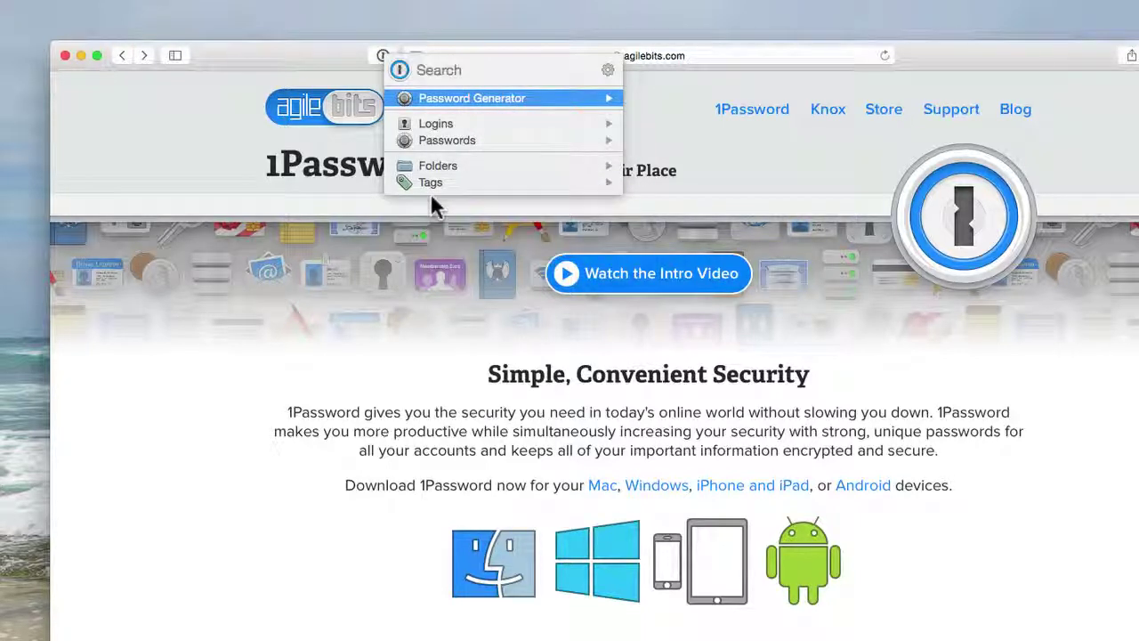
Step: Generate a password with the Password Generator at length 17 and select it
mouse_move(450, 100)
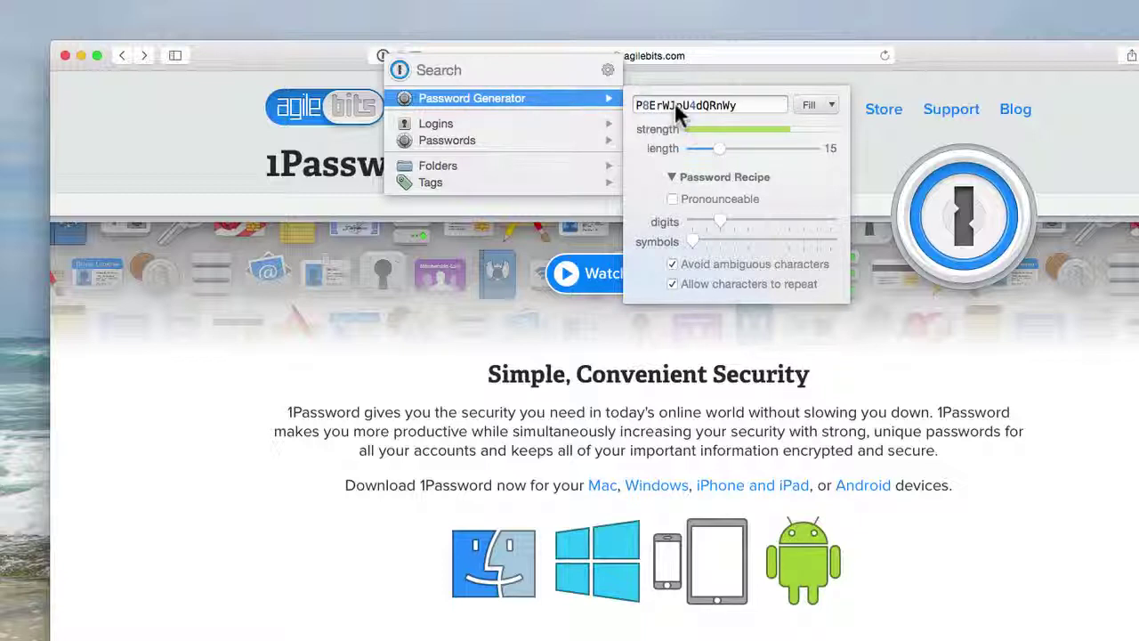
click(718, 150)
mouse_move(718, 151)
mouse_down()
mouse_move(687, 153)
mouse_move(730, 148)
mouse_move(665, 148)
mouse_move(728, 149)
mouse_up()
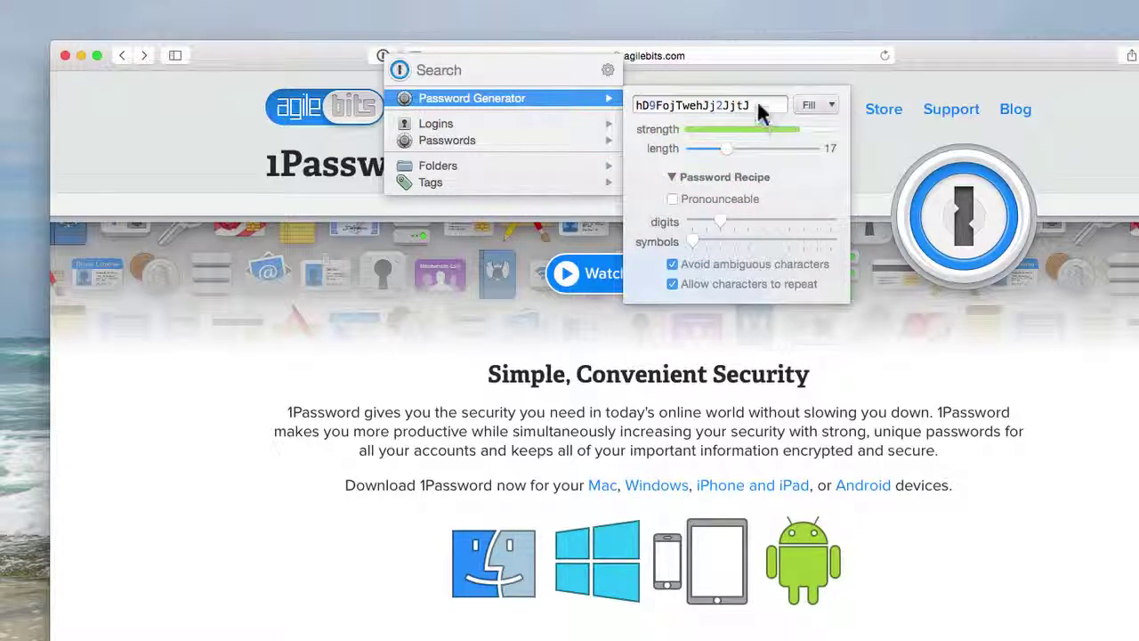
drag(759, 105, 639, 105)
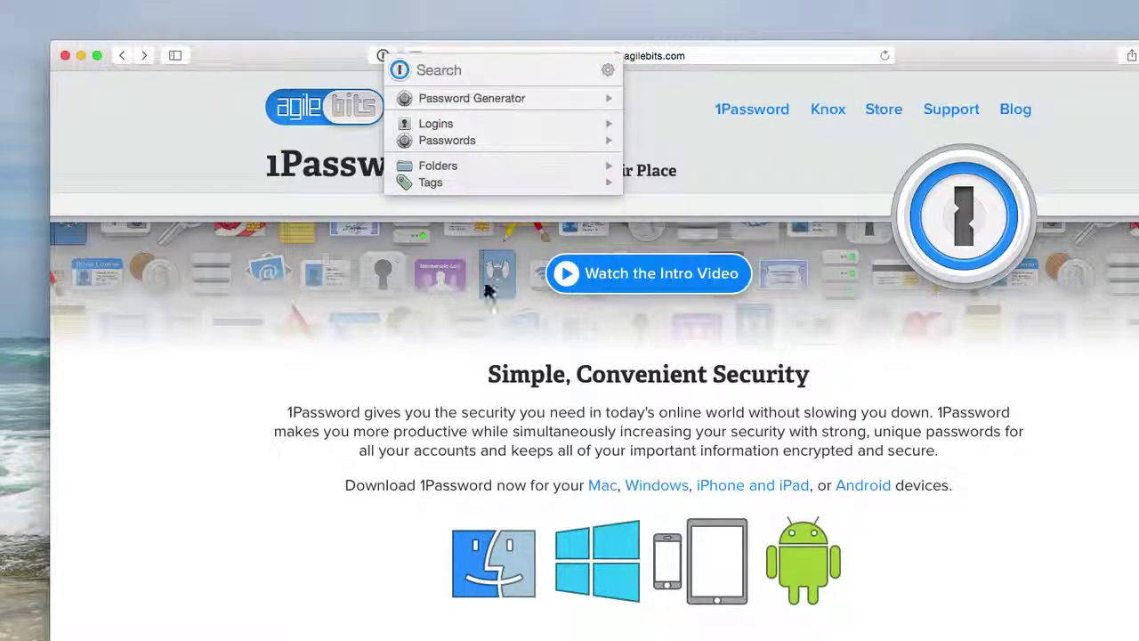
Step: Close the 1Password menu and load icloud.com in a new Safari tab
click(949, 71)
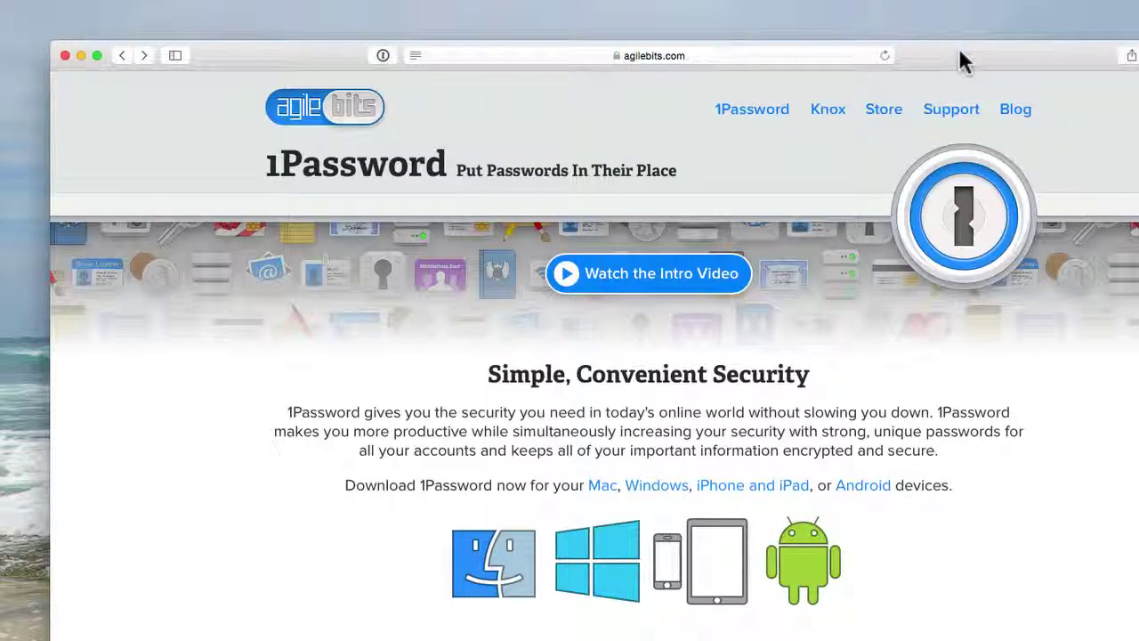
click(994, 58)
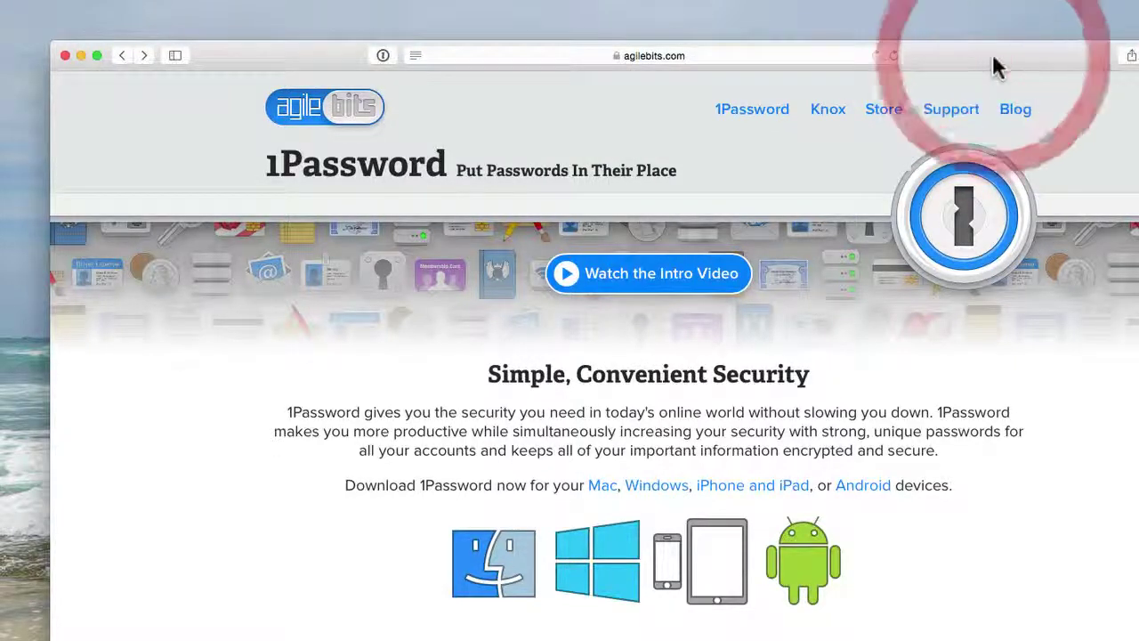
key(super+t)
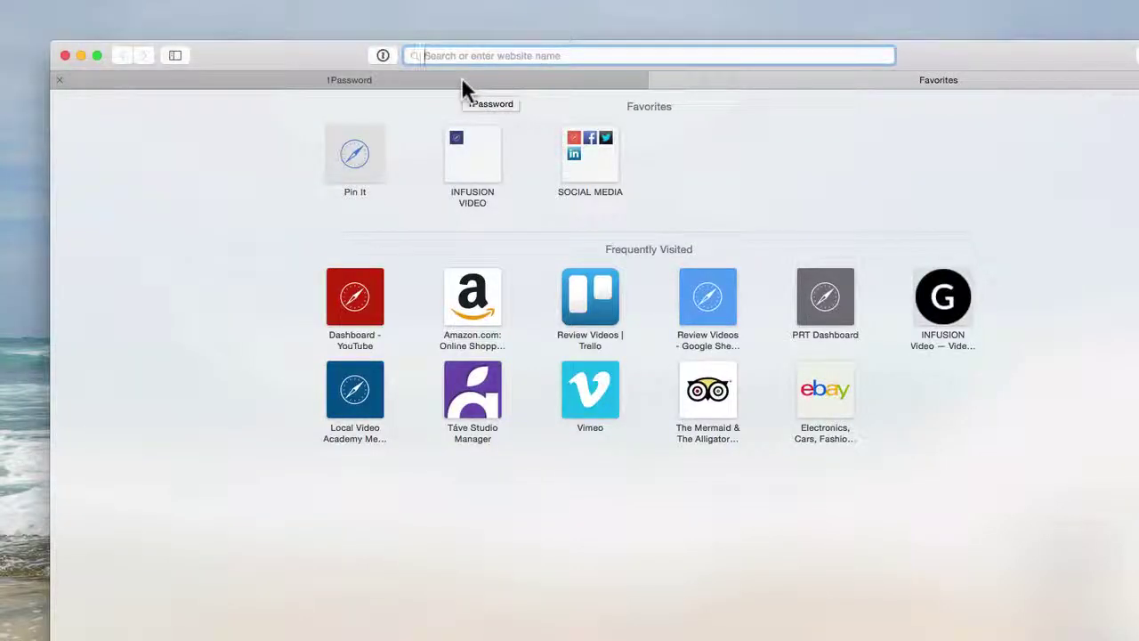
text(www)
key(BackSpace)
key(BackSpace)
key(BackSpace)
text(ic)
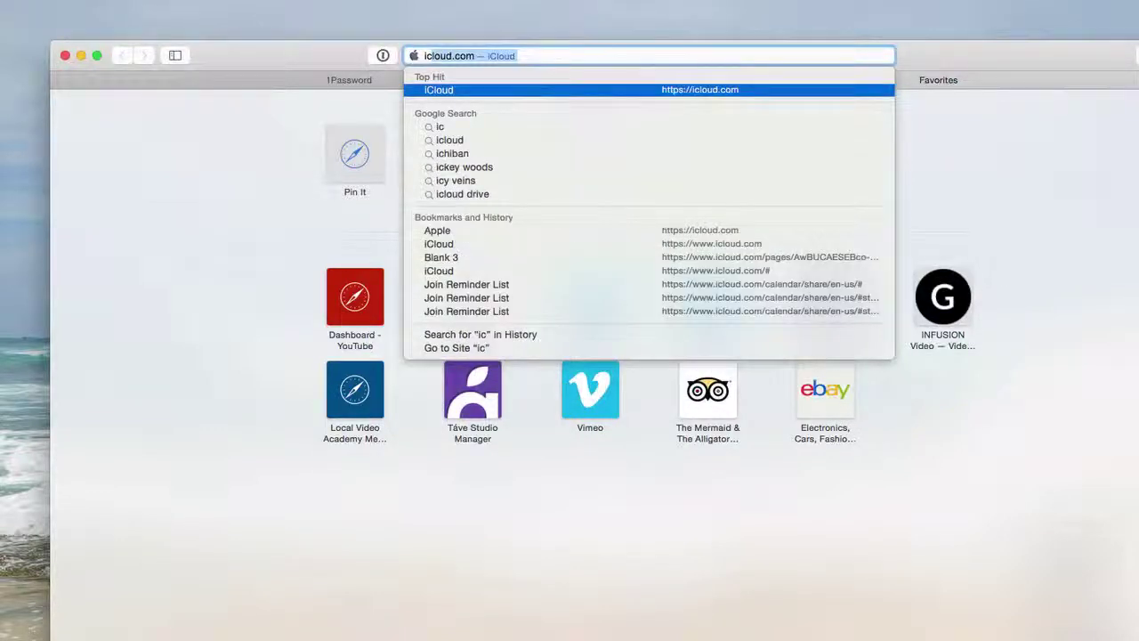
key(Return)
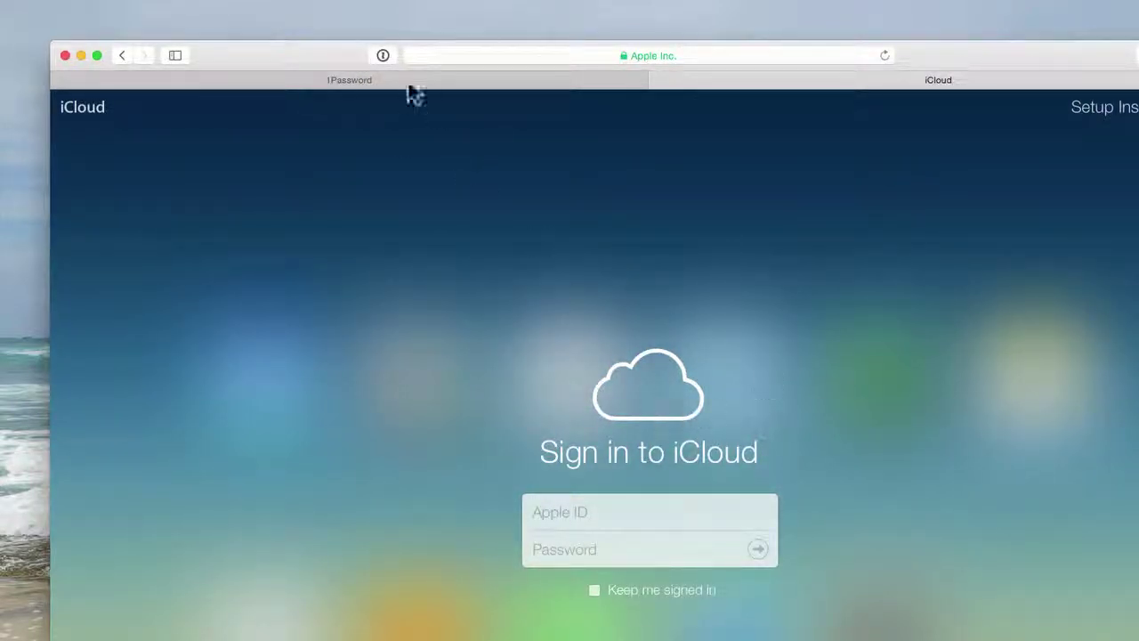
Step: Auto-fill and submit the saved iCloud login from 1Password
click(383, 56)
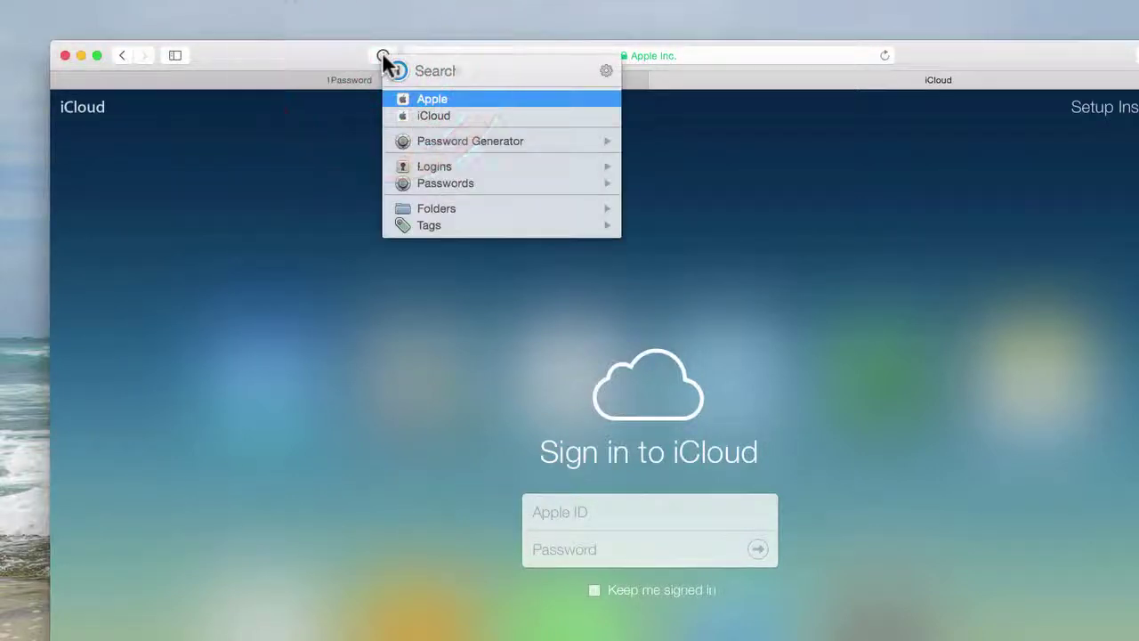
click(434, 113)
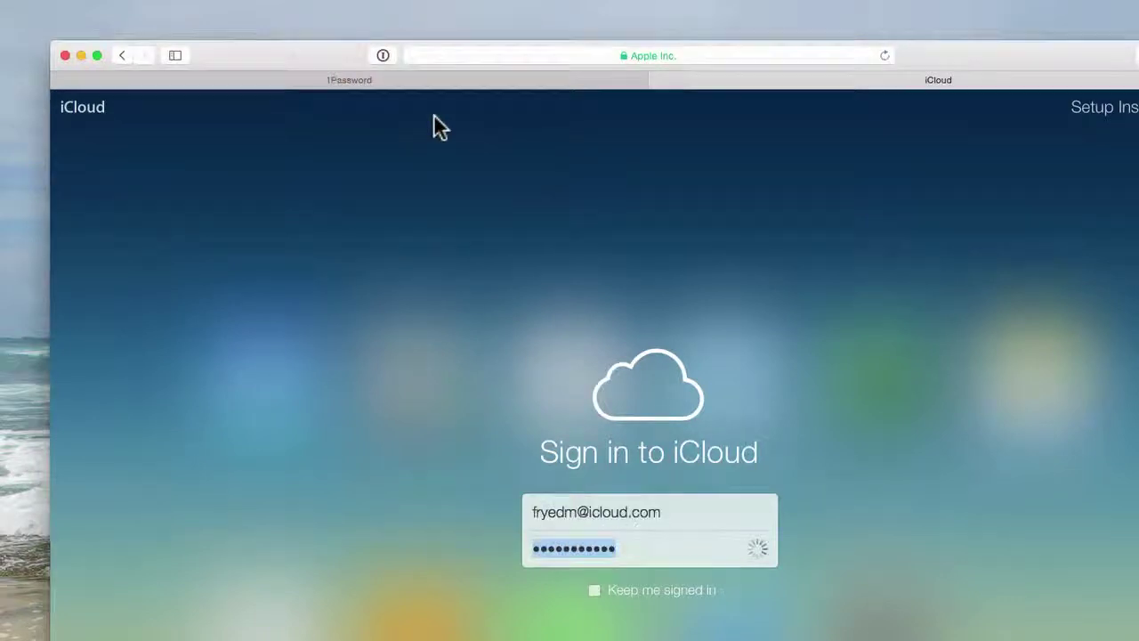